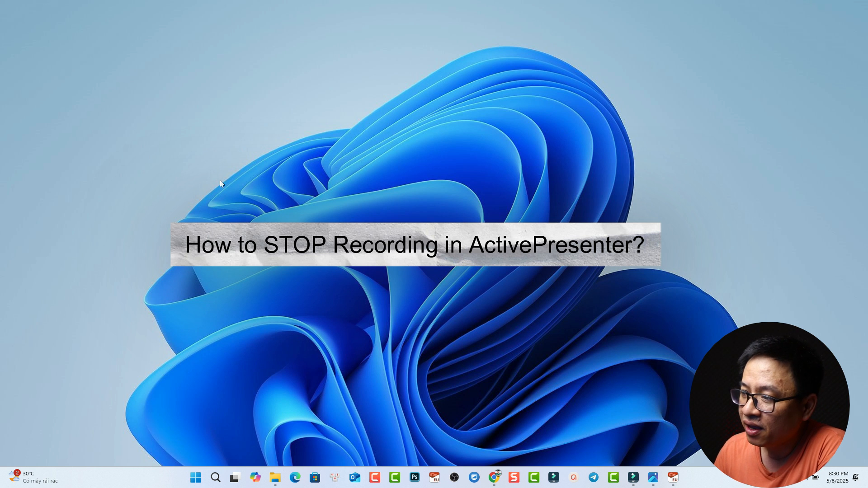
Switch to ActivePresenter and start recording the screen as a video project with the microphone audio turned off.
click(573, 478)
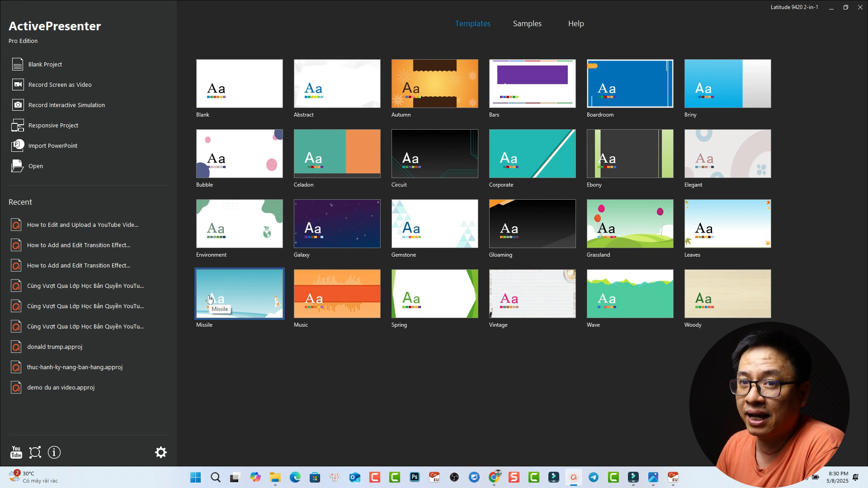
click(47, 86)
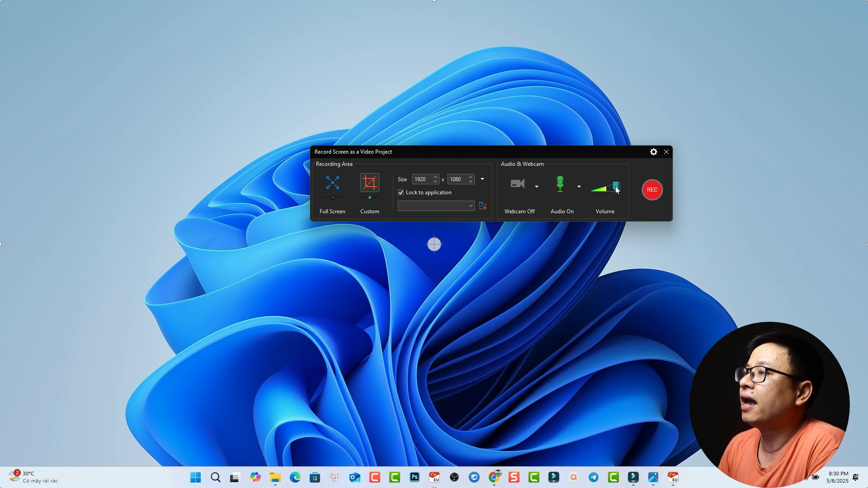
click(561, 187)
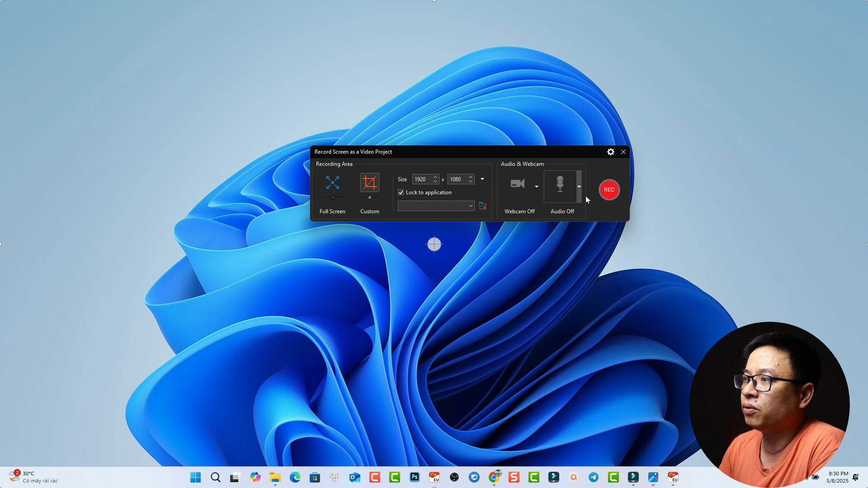
click(610, 192)
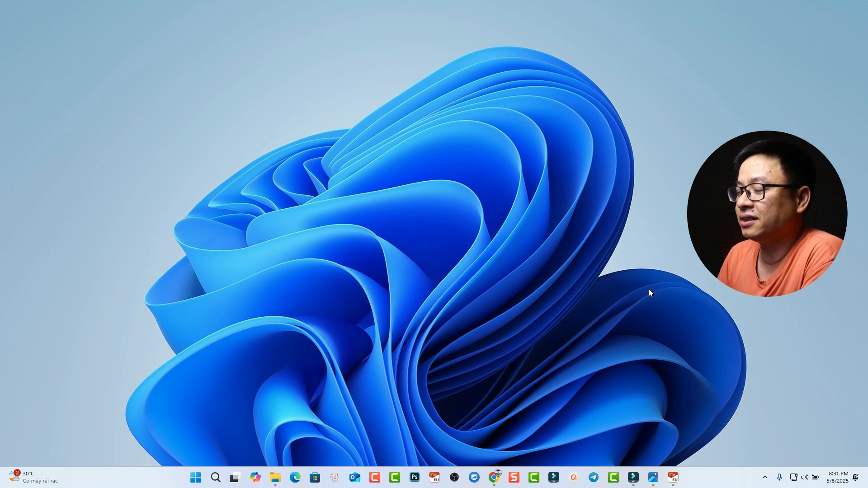
Stop the running screen recording so the captured video opens as a project.
click(765, 479)
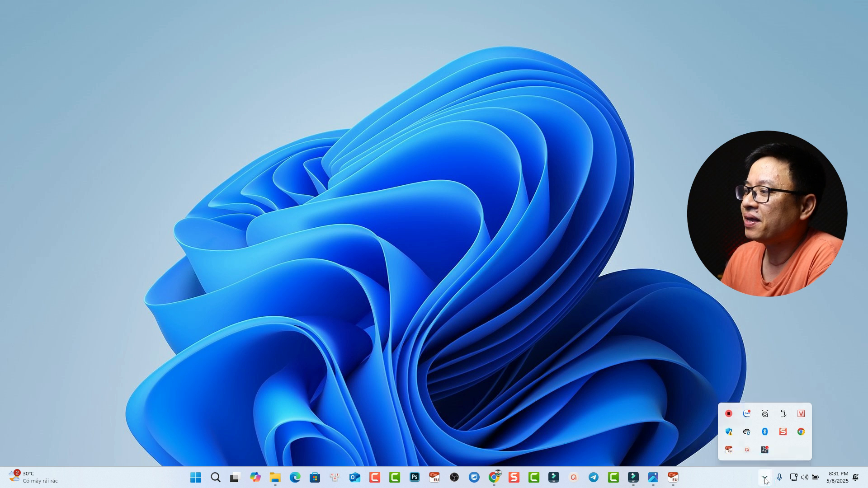
click(747, 452)
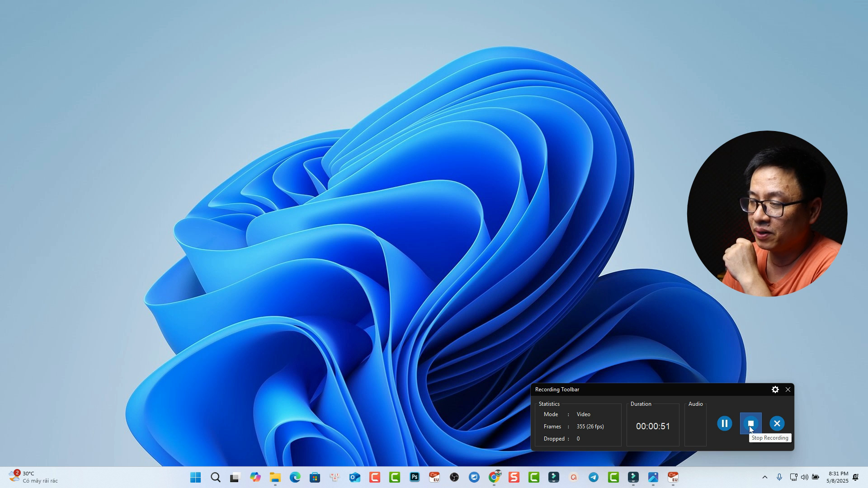
click(750, 426)
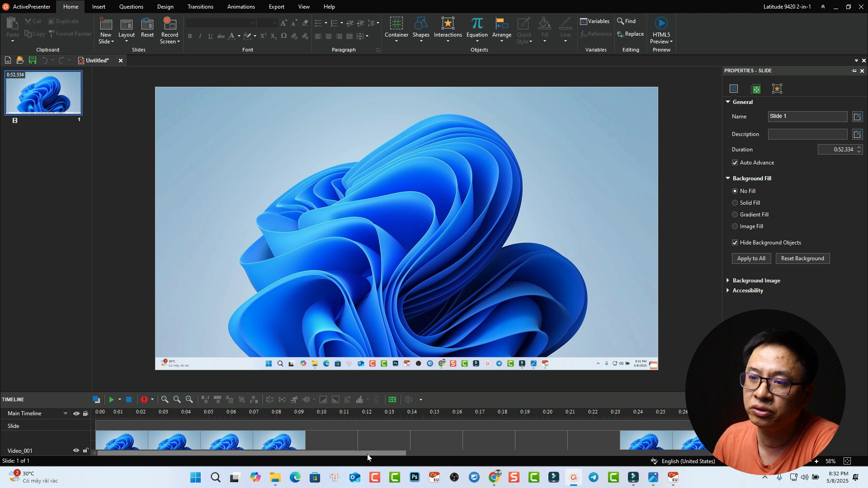
Set the cursor highlight type of the recorded video to Circle and play the slide to preview the effect.
scroll(335, 423, down, 1)
click(296, 433)
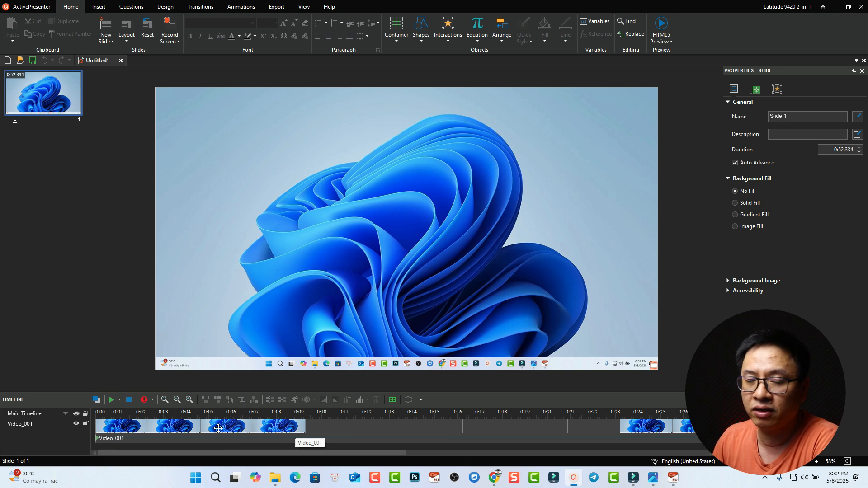
click(218, 428)
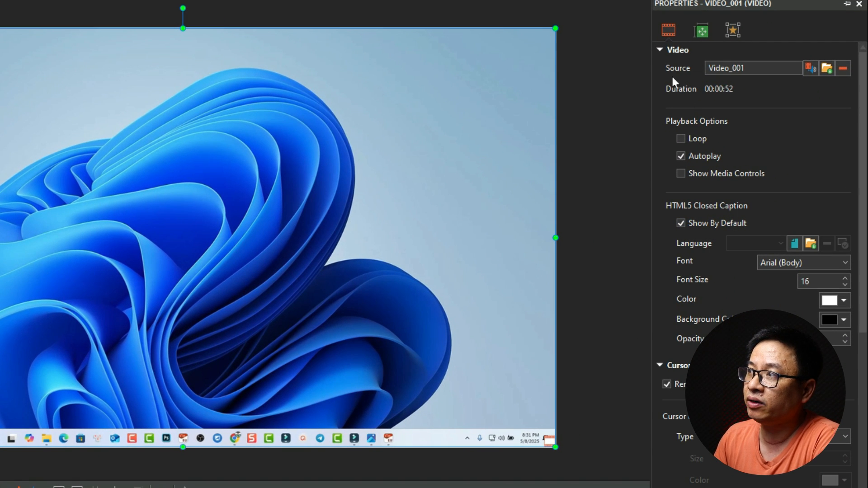
click(666, 33)
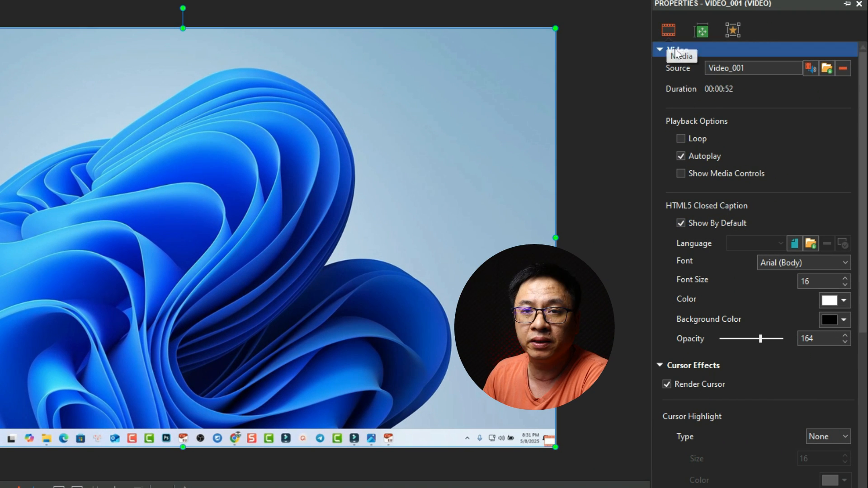
scroll(741, 181, down, 1)
scroll(758, 219, down, 5)
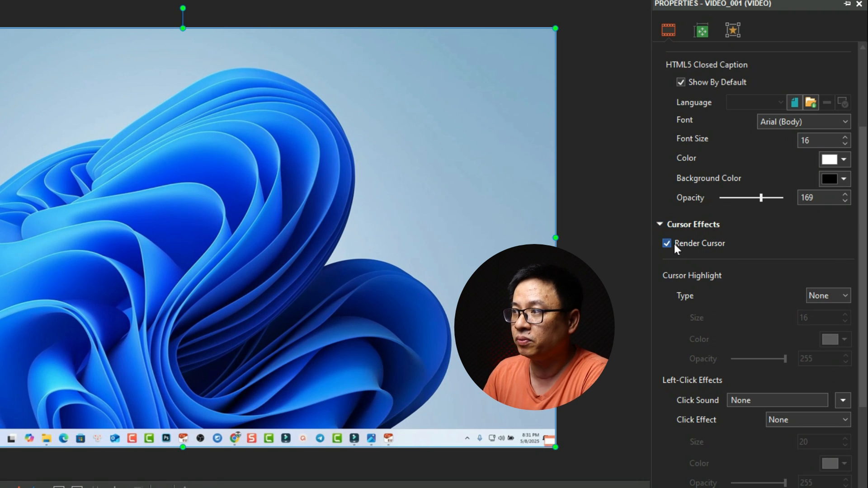
scroll(696, 285, down, 3)
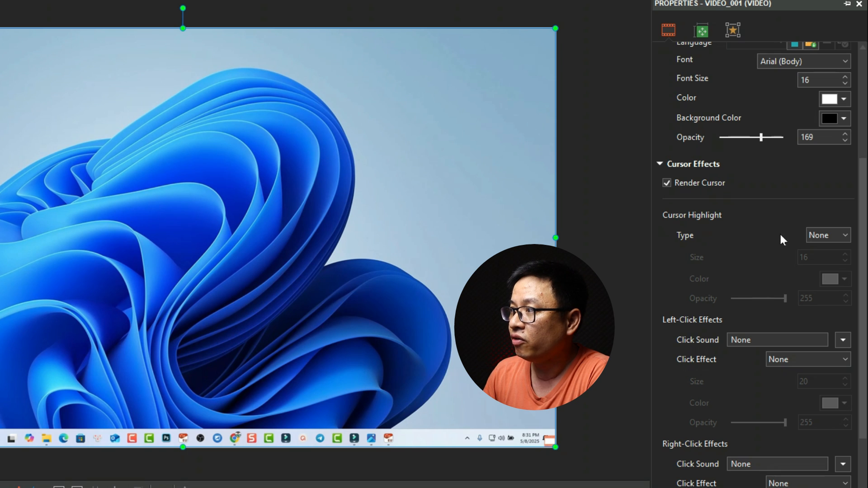
click(825, 237)
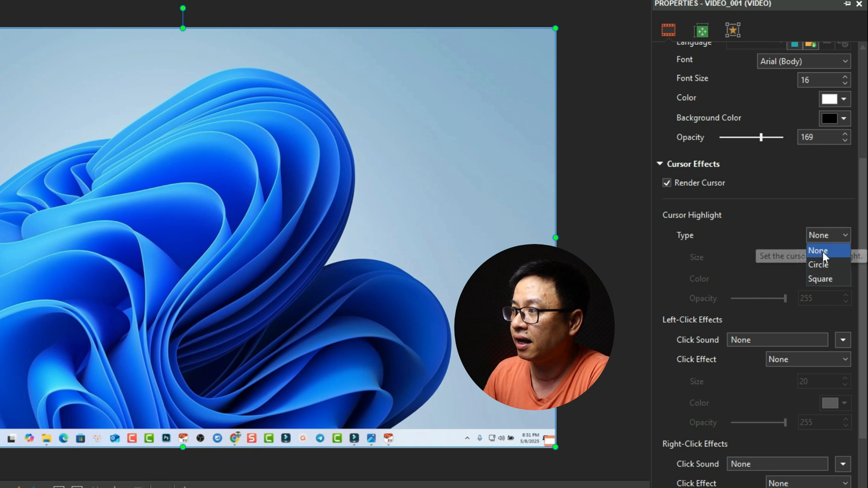
click(818, 264)
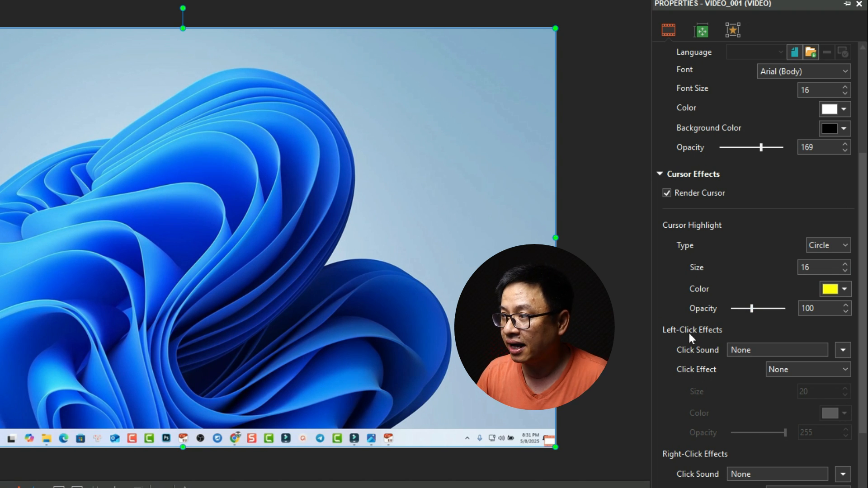
key(Escape)
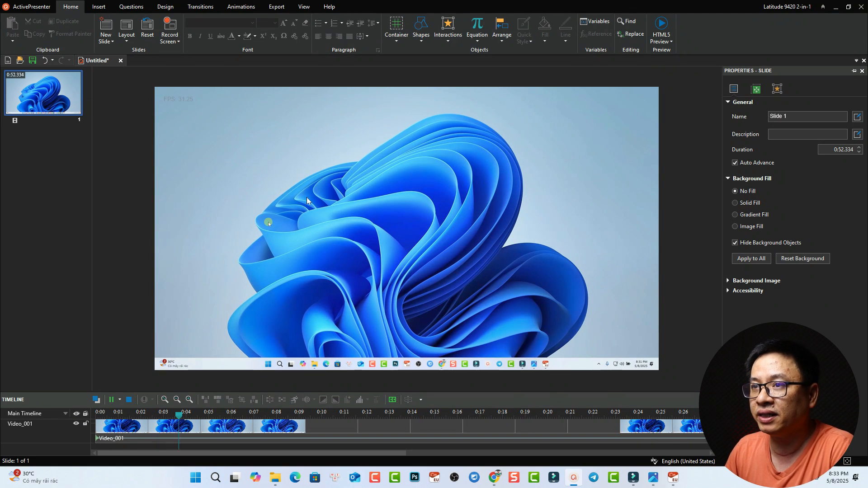
key(space)
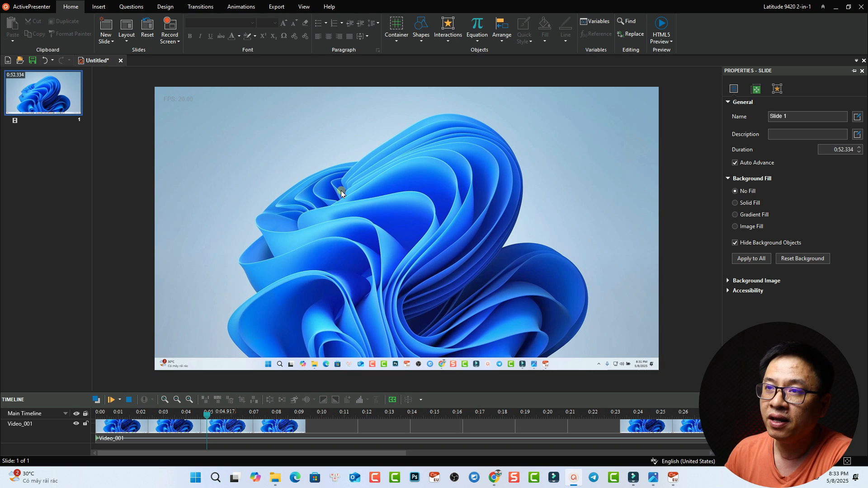
Record another screen video slide with the ActivePresenter window shown, capture some activity in it, and stop the recording.
click(174, 40)
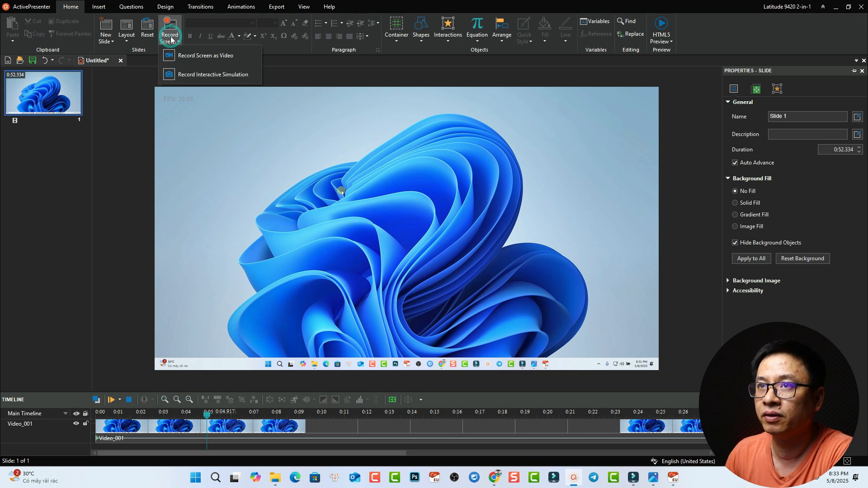
click(192, 56)
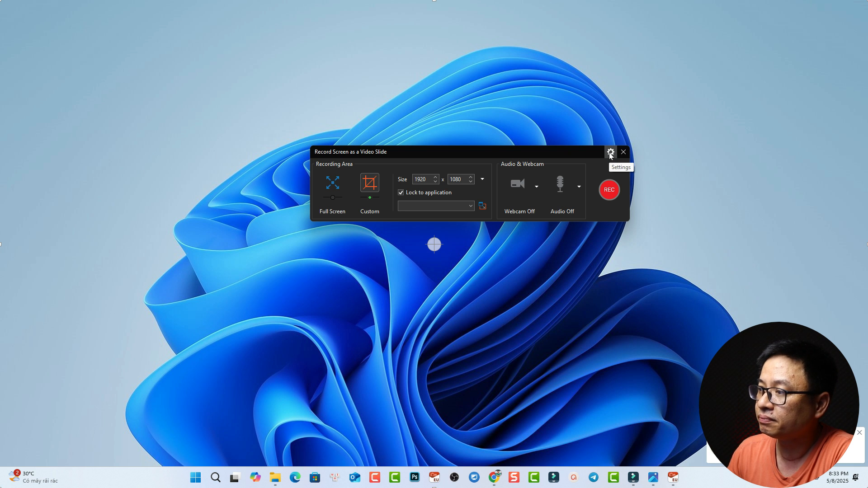
click(860, 433)
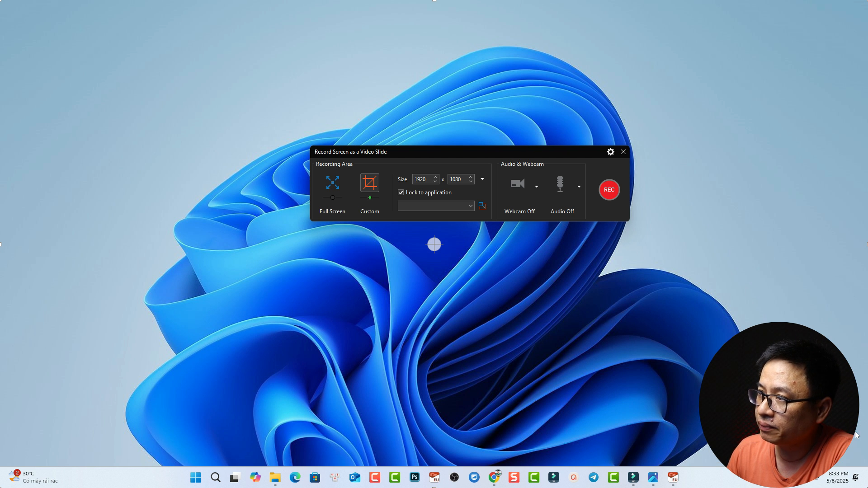
click(611, 153)
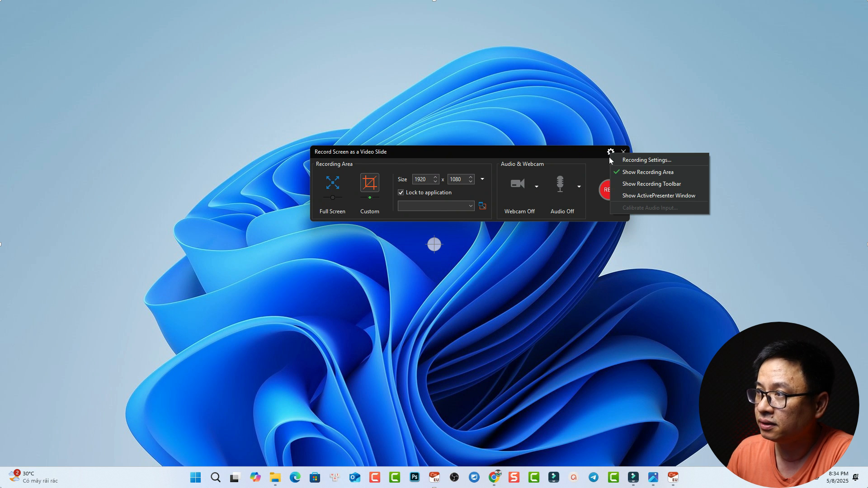
click(627, 198)
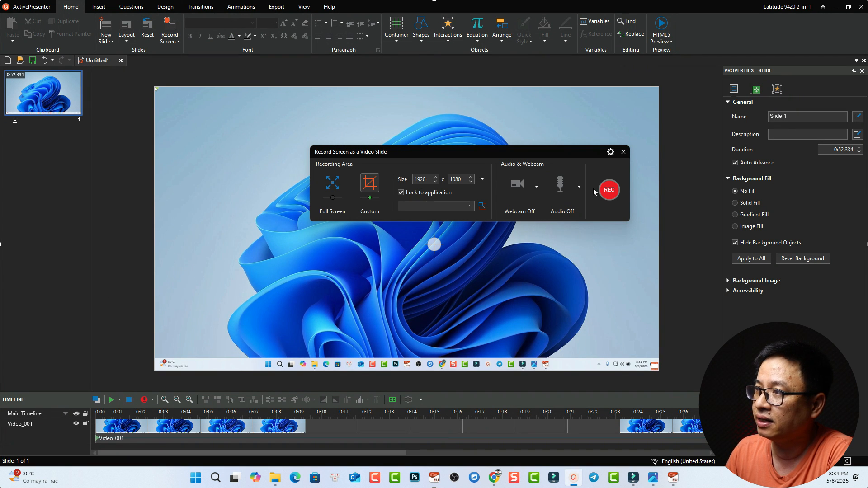
click(610, 190)
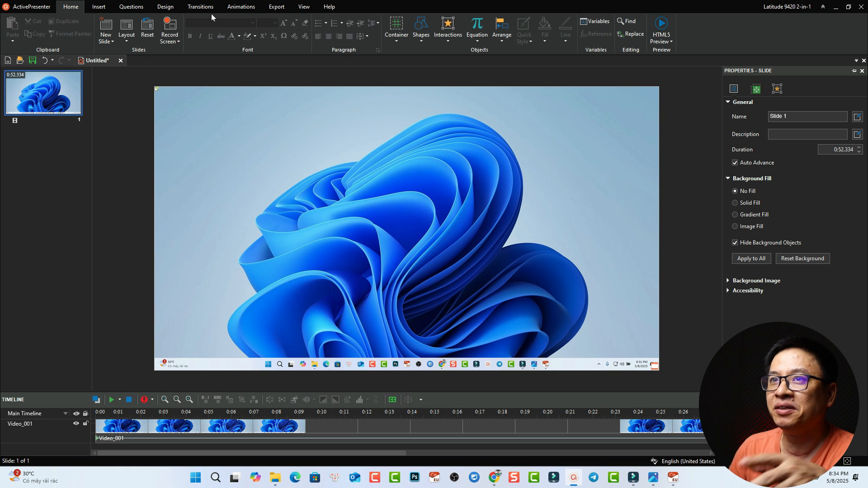
click(99, 7)
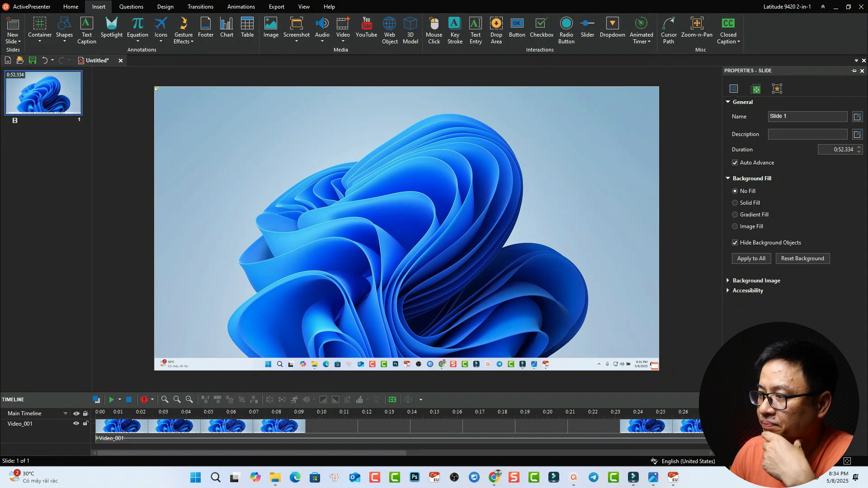
key(ctrl+End)
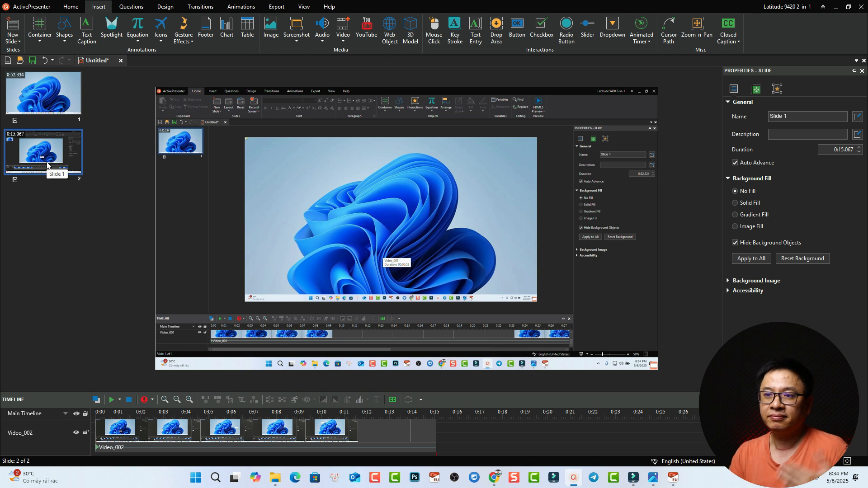
Play part of the second slide's video and switch between the two slides to compare the recordings.
click(123, 428)
key(space)
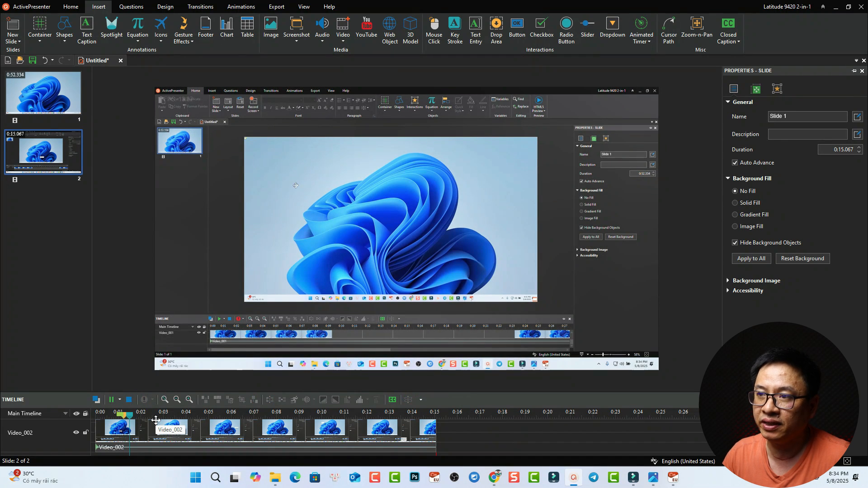
key(space)
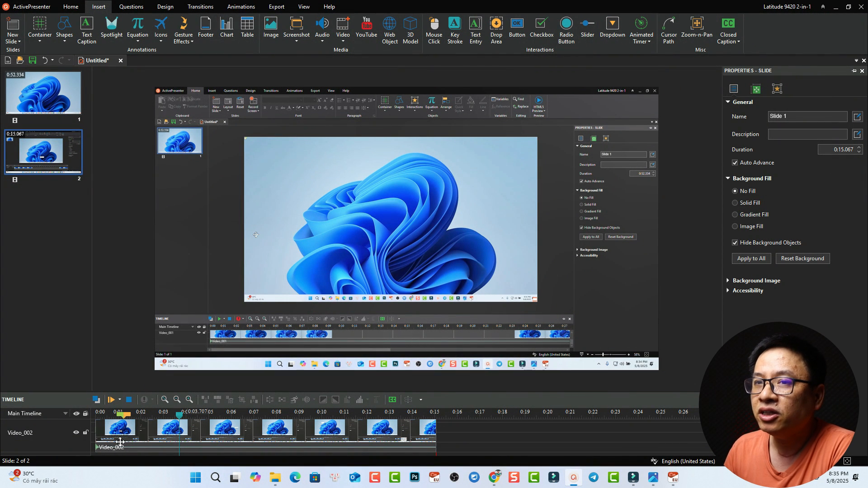
click(39, 111)
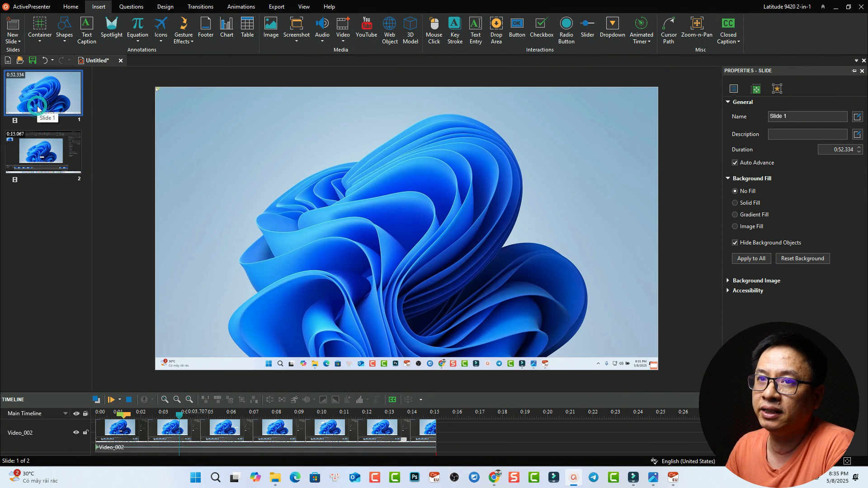
click(38, 157)
click(45, 95)
click(46, 149)
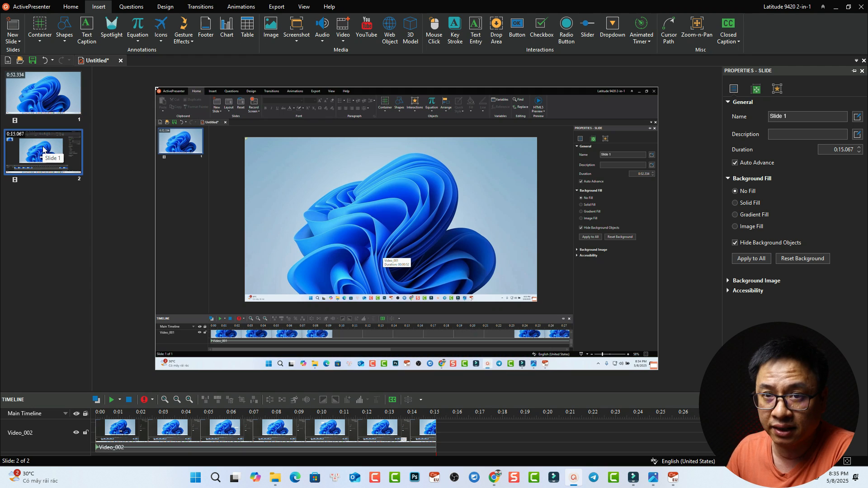
Try to export the project as an MP4 video named demo.
click(276, 7)
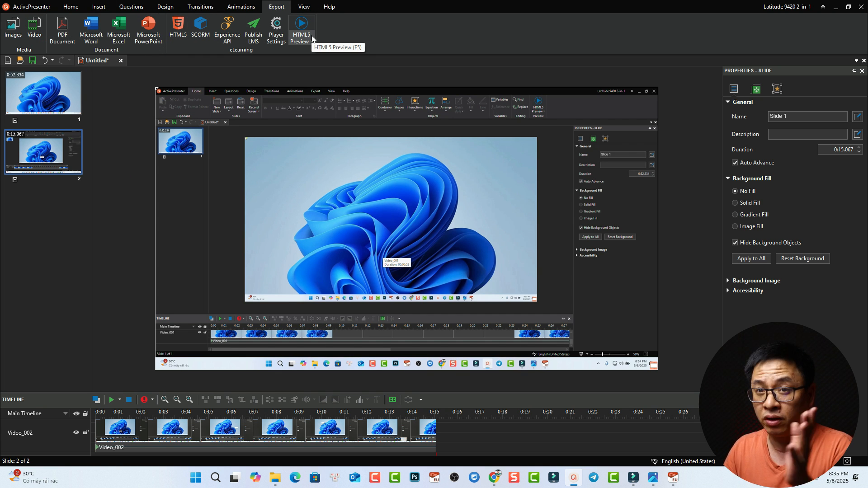
click(34, 30)
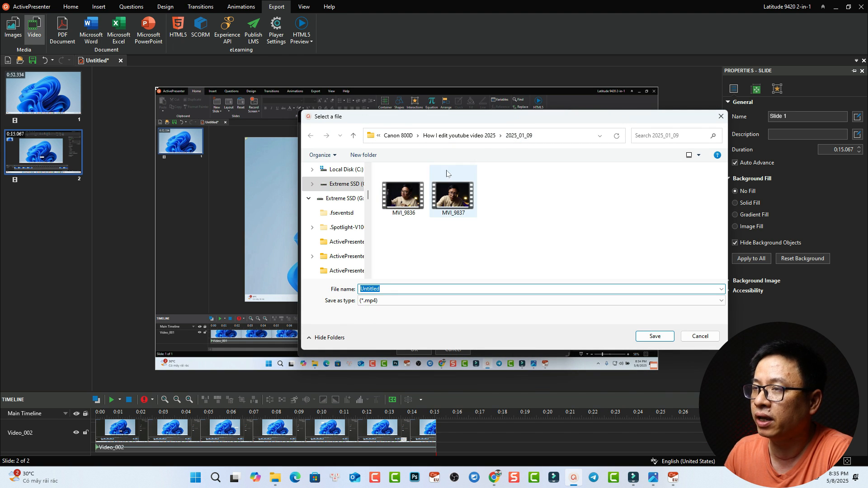
text(demo)
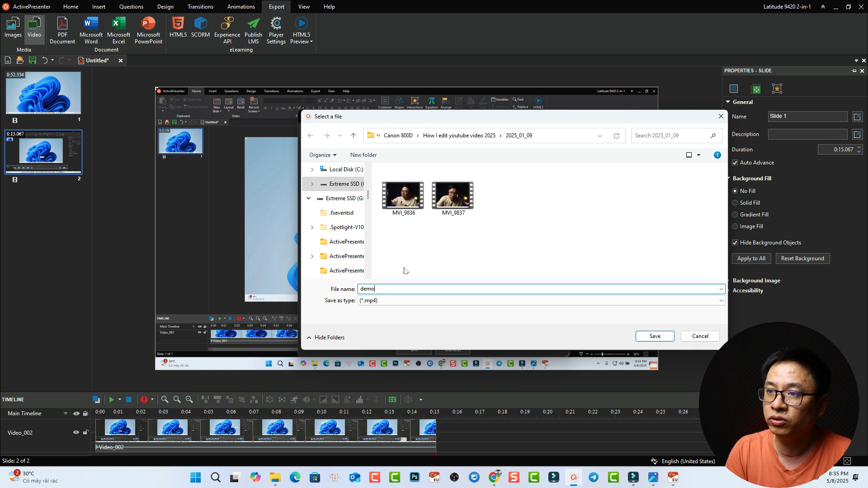
click(654, 337)
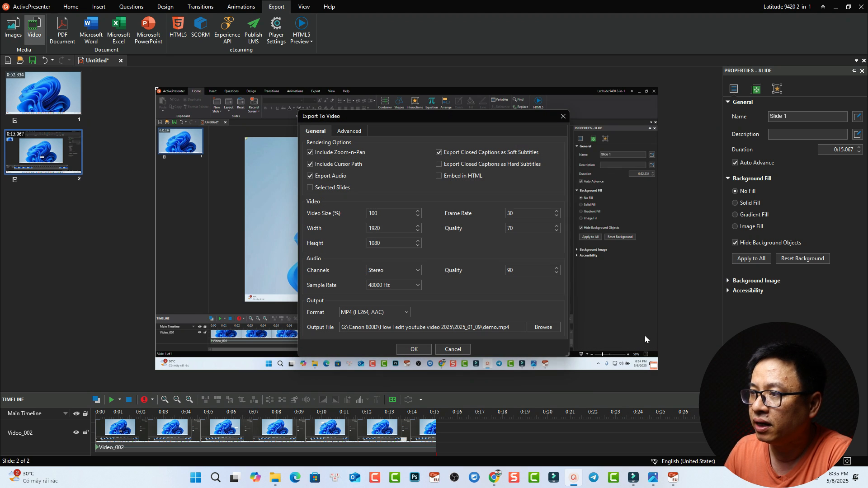
click(415, 350)
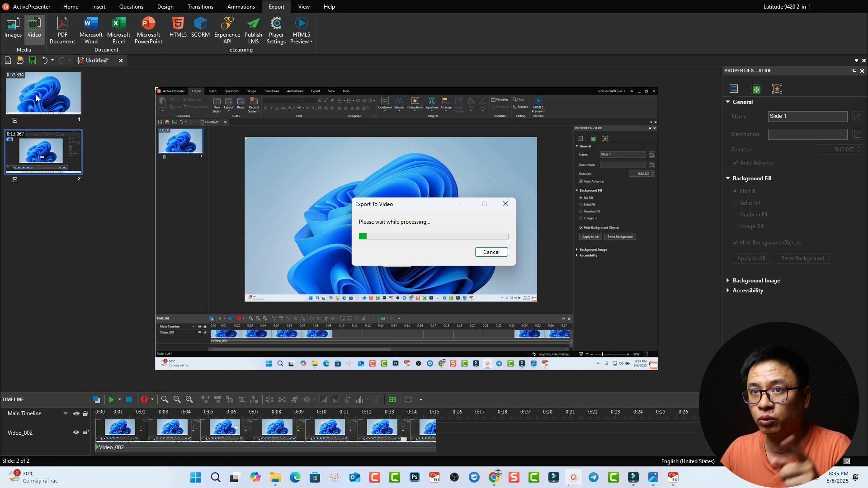
click(490, 253)
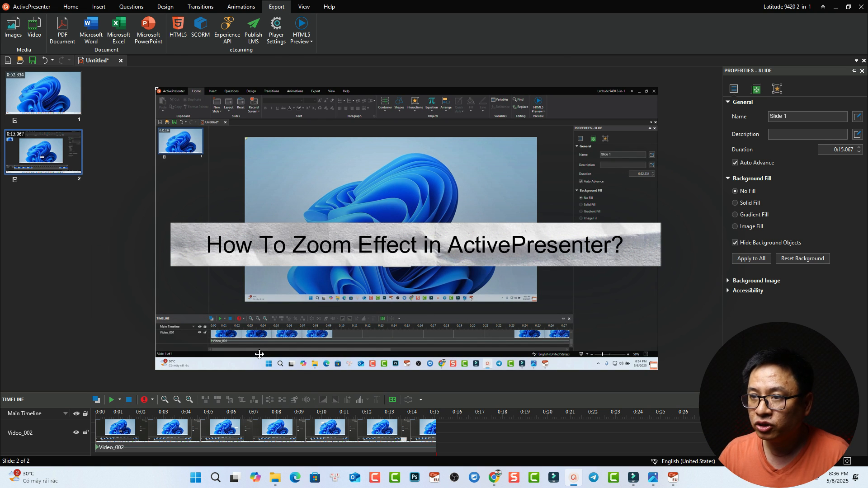
Insert a Zoom-n-Pan effect at about 2.3 s on the second slide and fit its frame to the recorded desktop area.
click(127, 412)
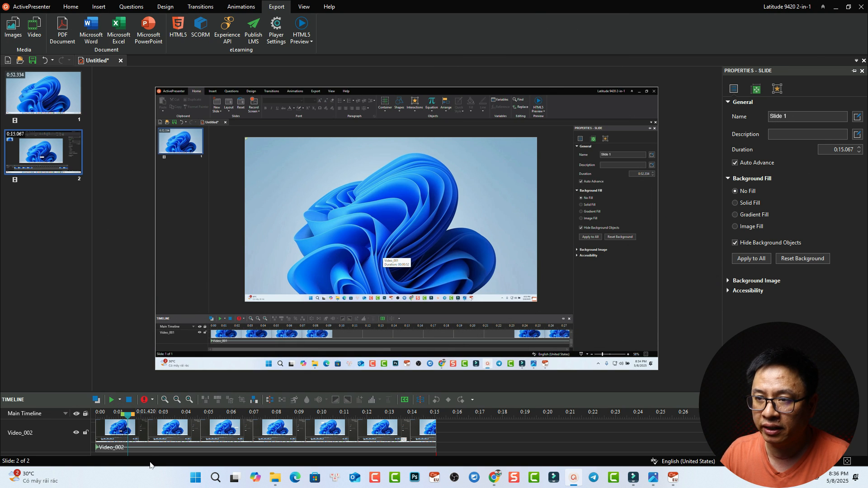
key(space)
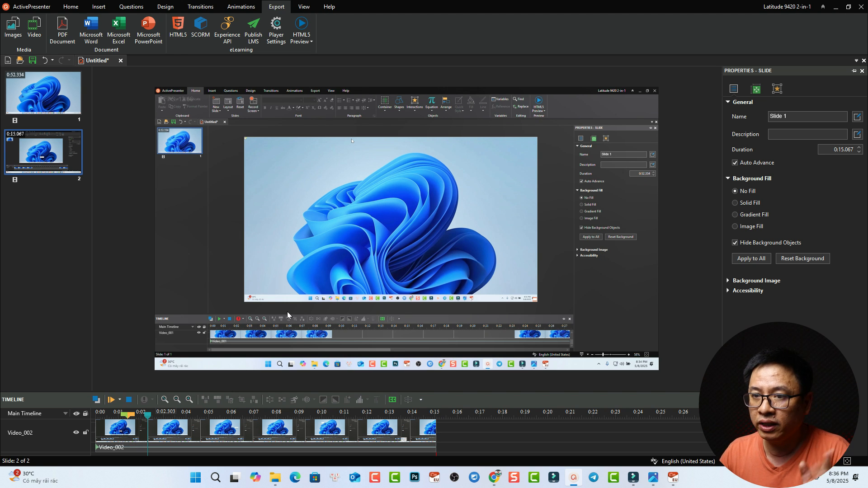
scroll(222, 430, up, 1)
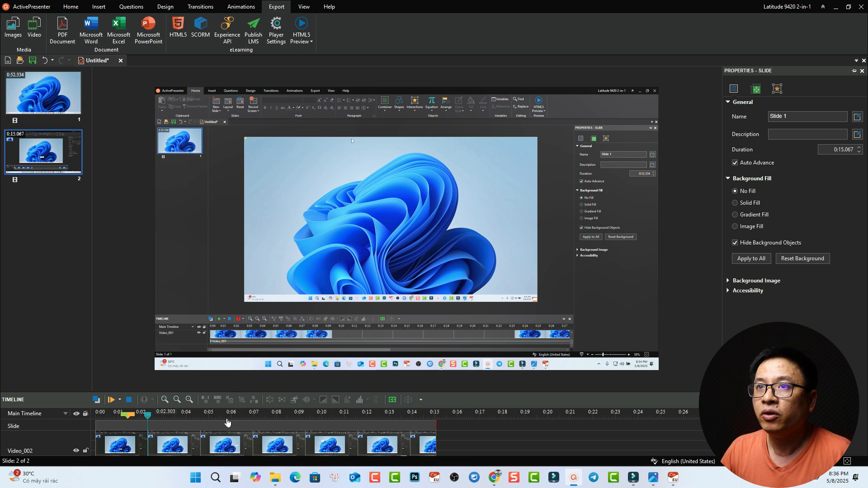
click(96, 6)
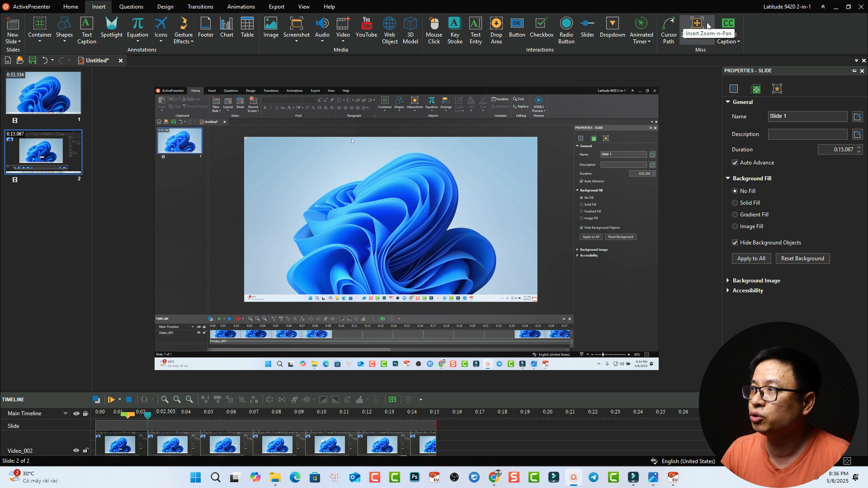
click(697, 27)
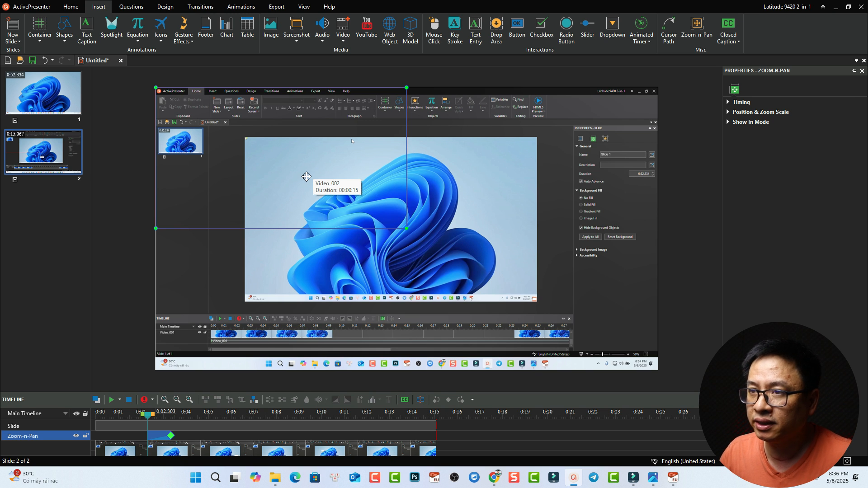
drag(405, 229, 516, 302)
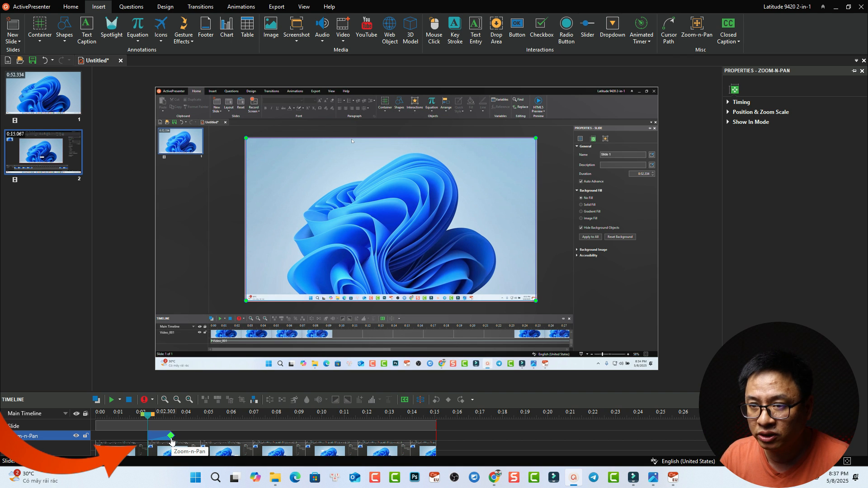
Extend the Zoom-n-Pan effect to end at about 4.6 s and play the slide from about 1 s to preview the zoom-in.
drag(171, 442, 199, 441)
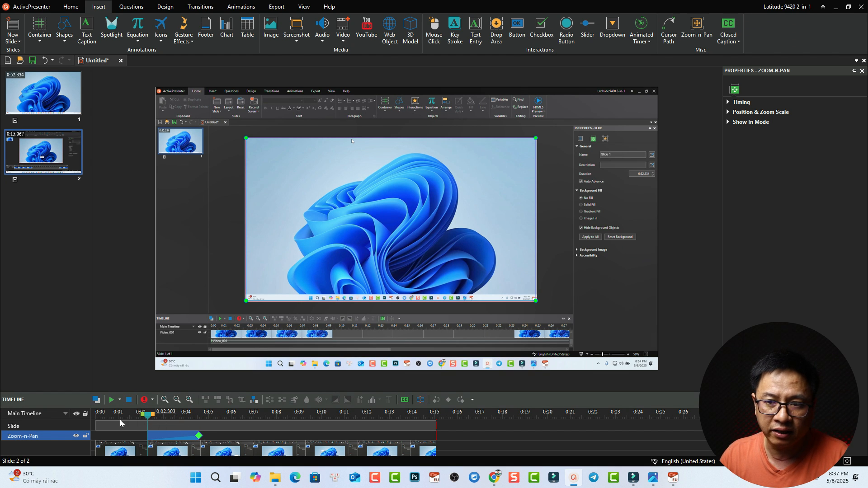
click(119, 418)
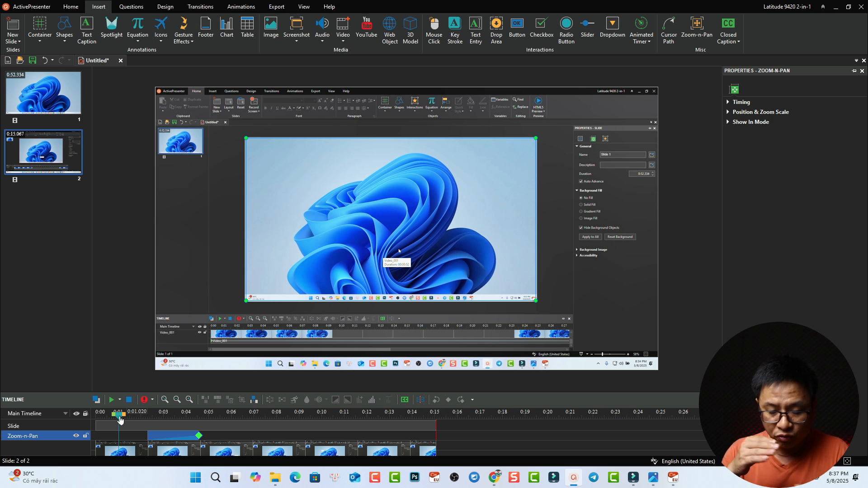
key(space)
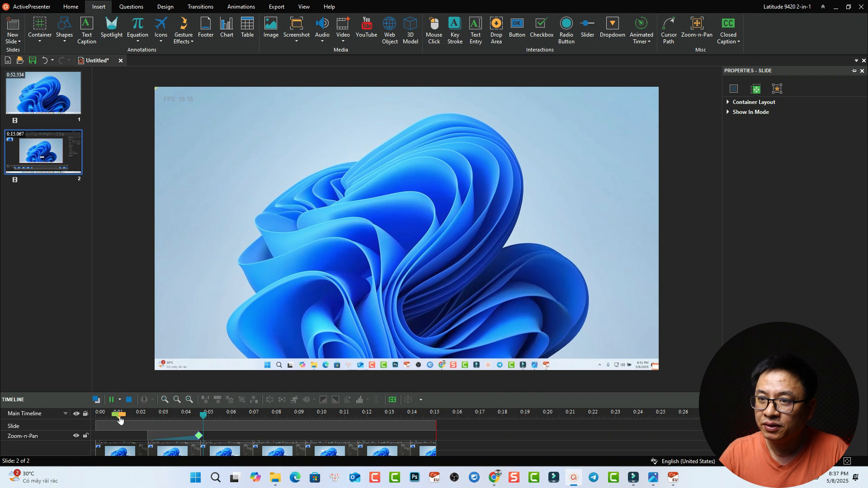
key(space)
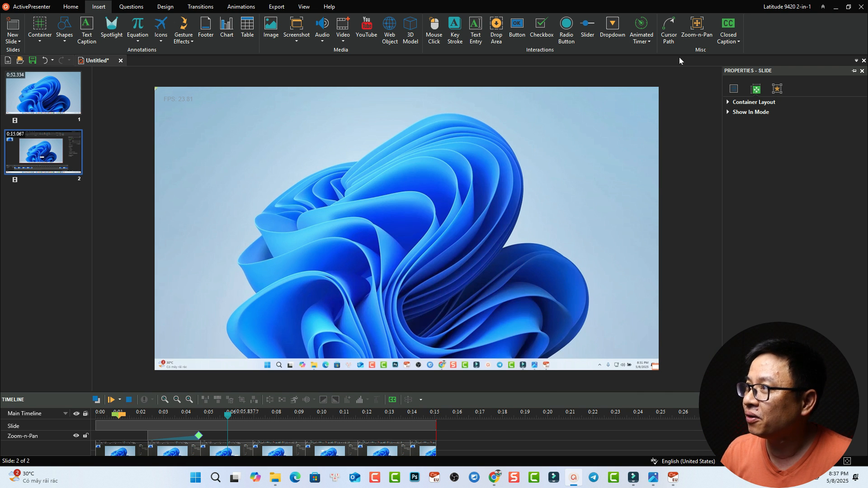
Insert a second Zoom-n-Pan effect at about 5.8 s, enlarge its frame to the full slide, and preview from about 1.9 s.
click(697, 27)
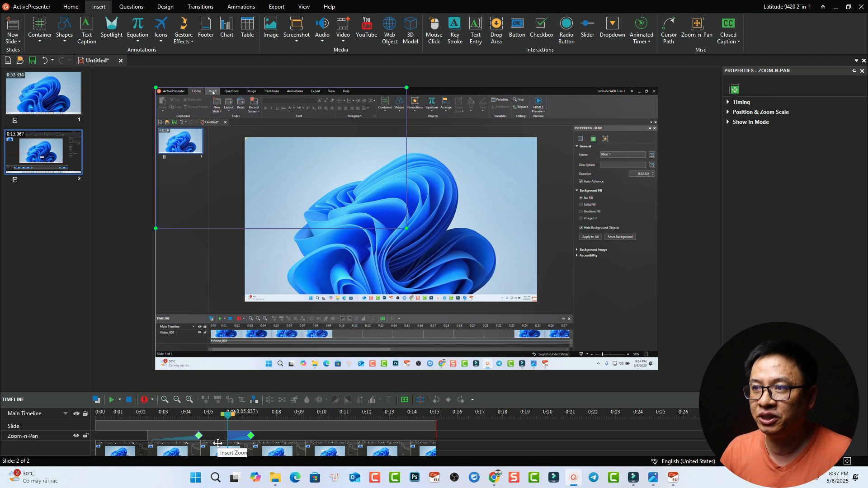
drag(406, 229, 662, 401)
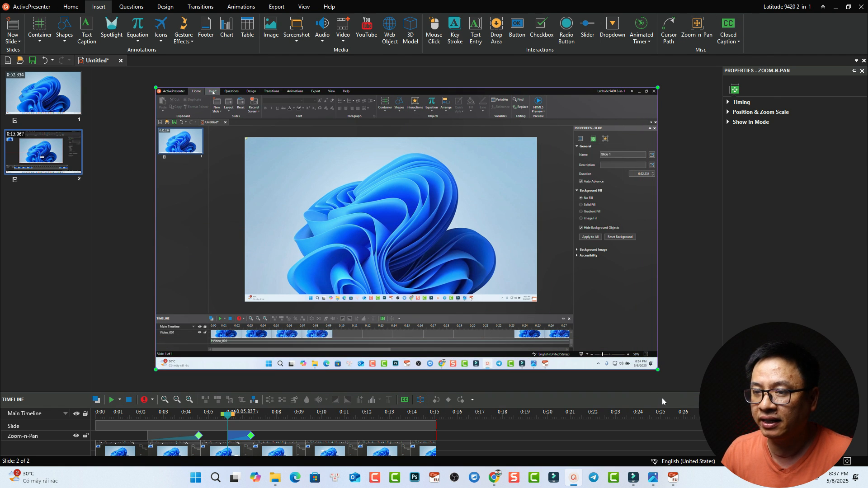
click(138, 419)
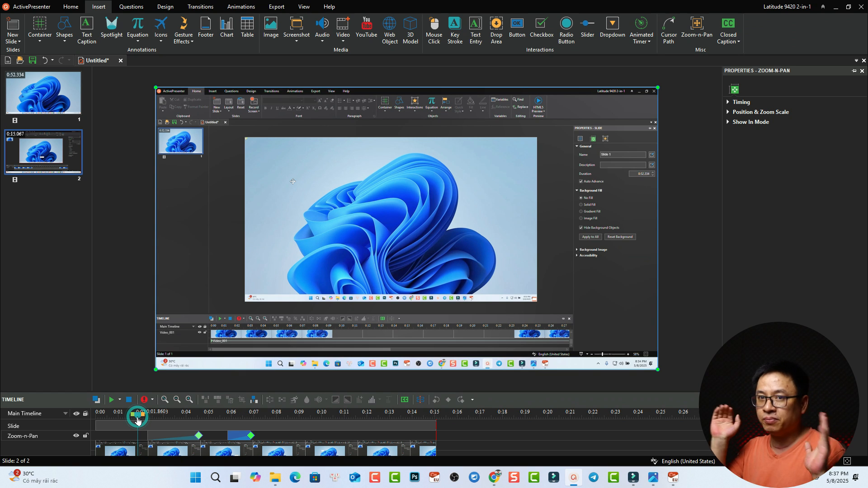
key(space)
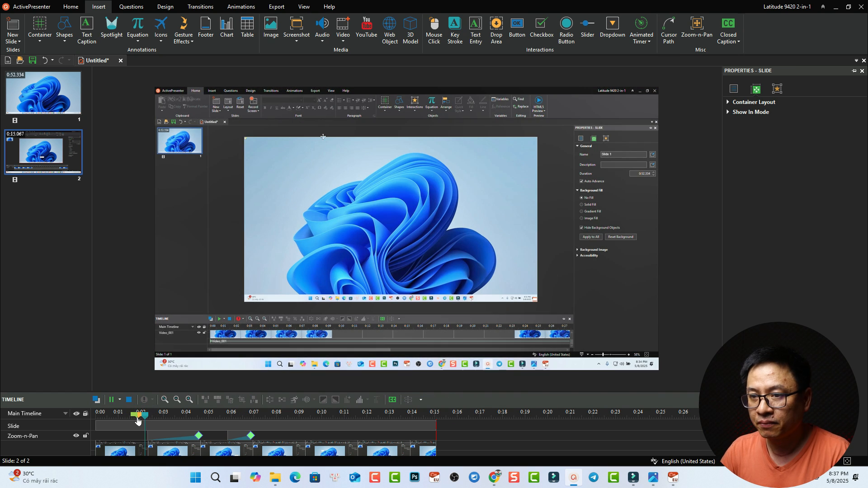